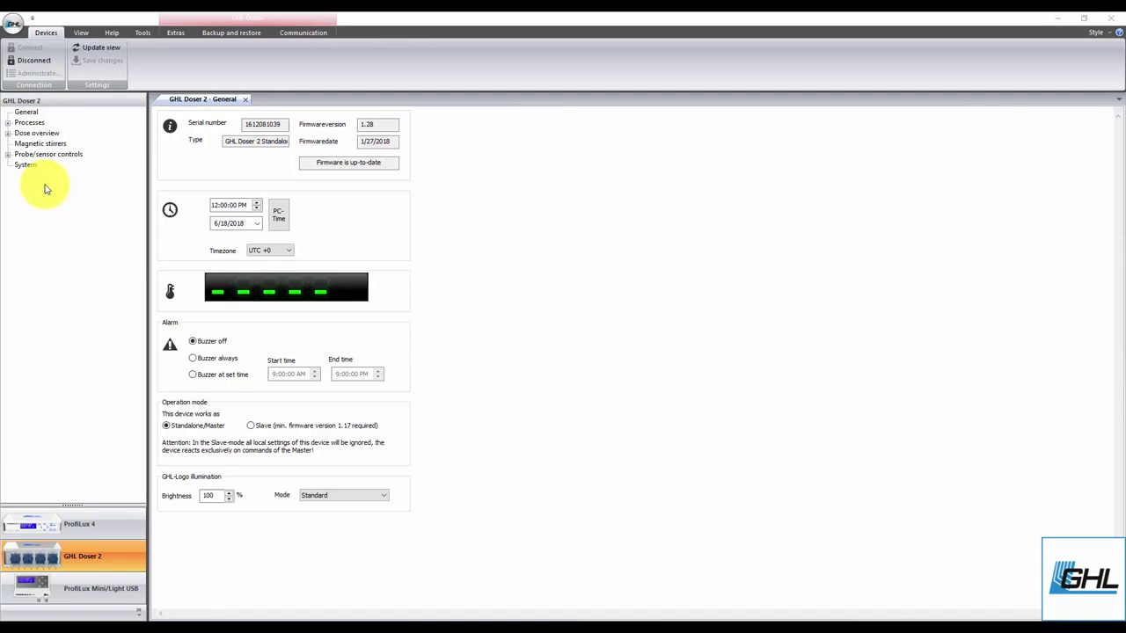
- Open the Doser 2 level control settings and set control circuit 1's operation mode to Auto top off
click(25, 112)
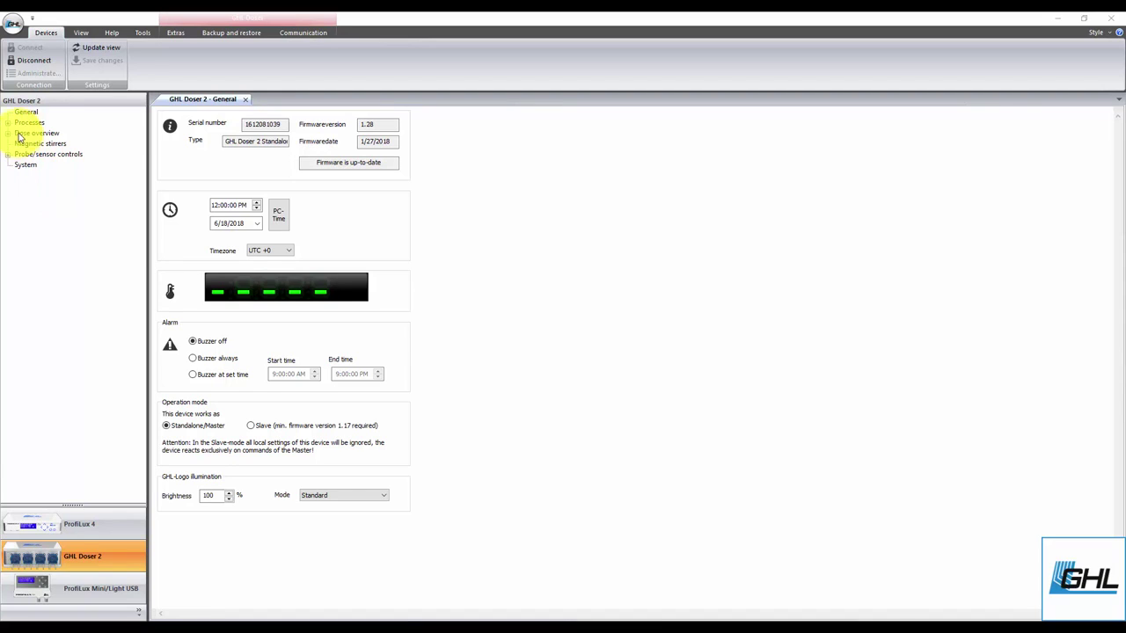
click(8, 154)
click(32, 165)
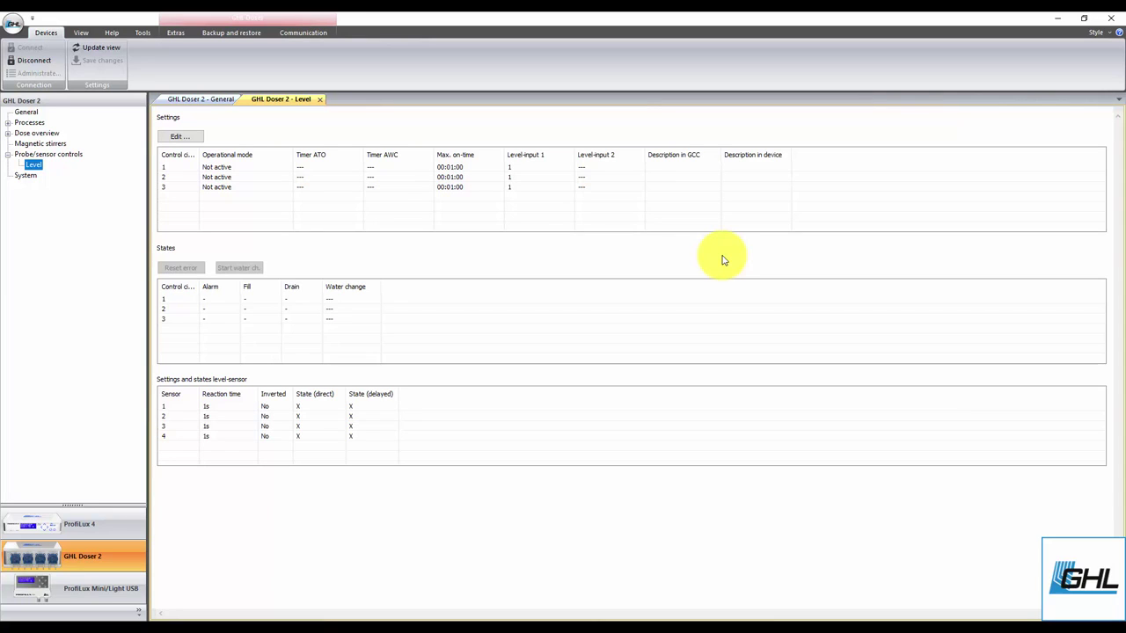
double_click(272, 172)
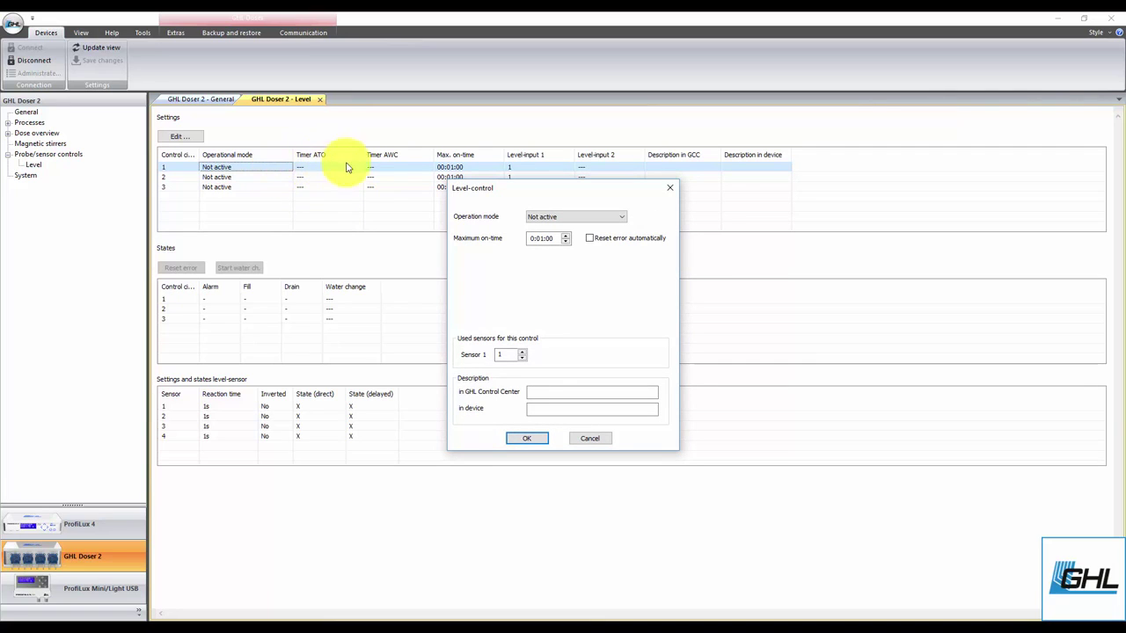
click(545, 217)
click(550, 236)
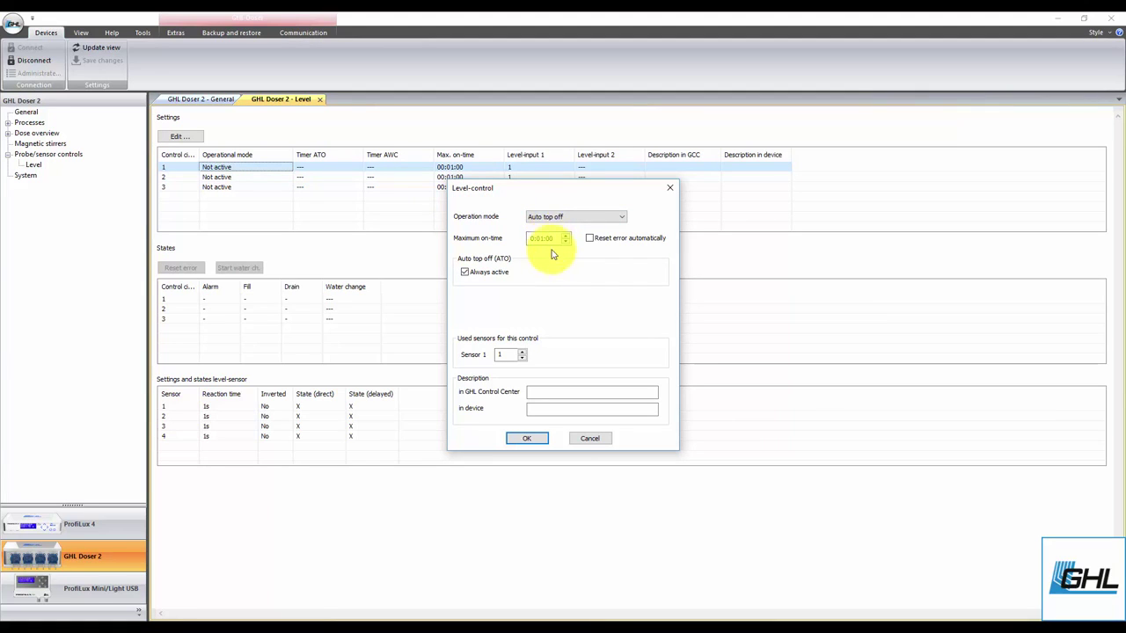
- Set circuit 1's maximum on-time to 0:05:00 with automatic error reset, keeping it always active on sensor 1, and confirm the level control
click(546, 240)
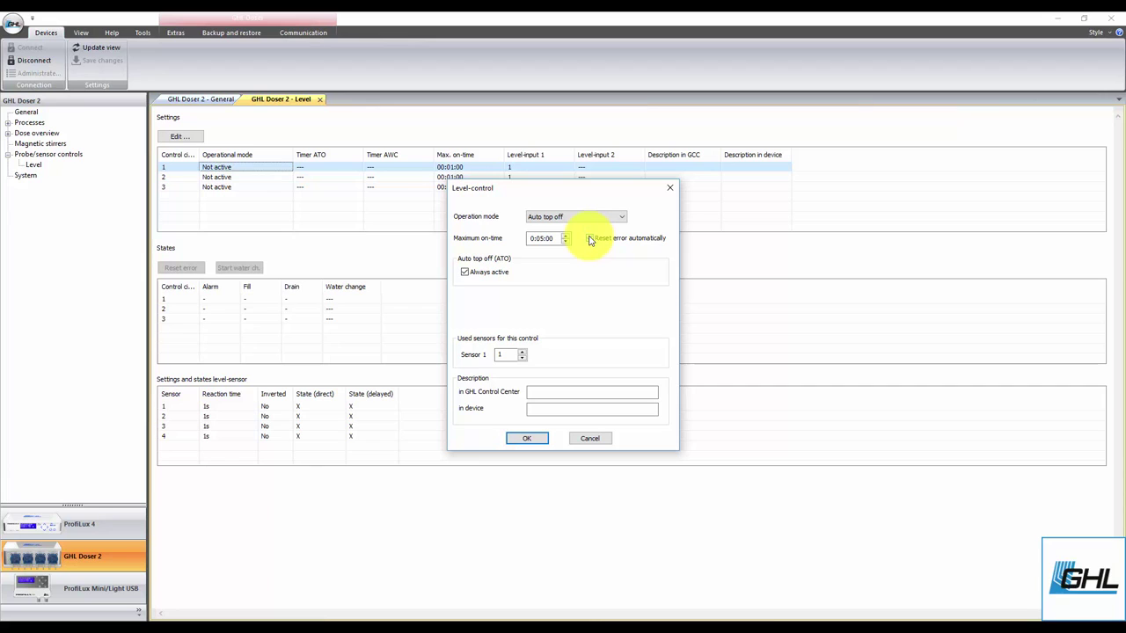
click(591, 239)
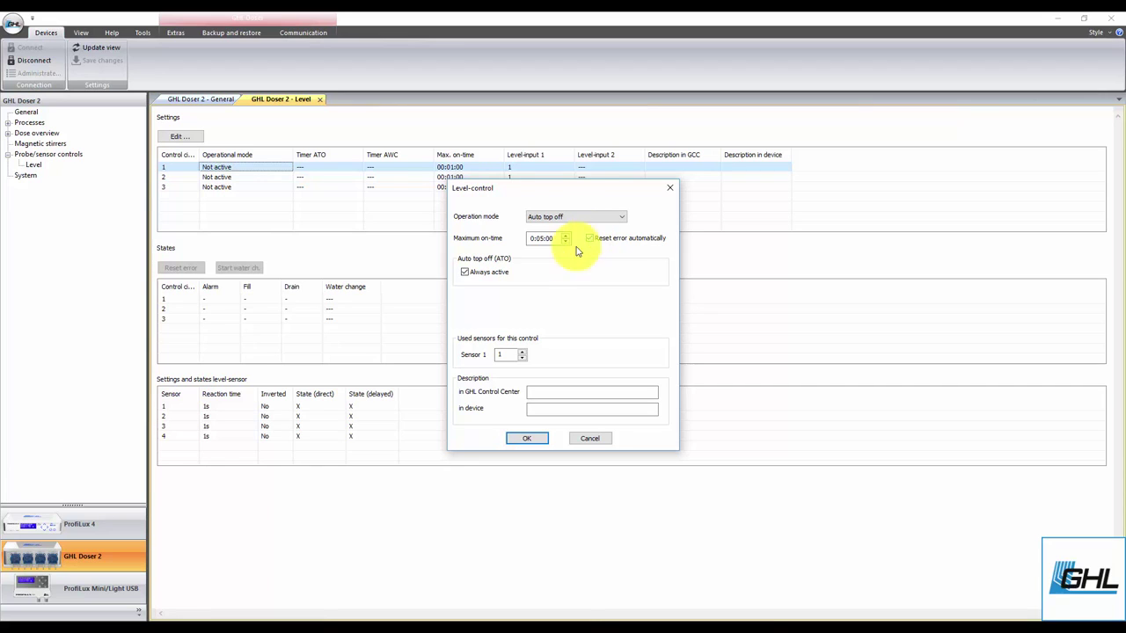
click(488, 277)
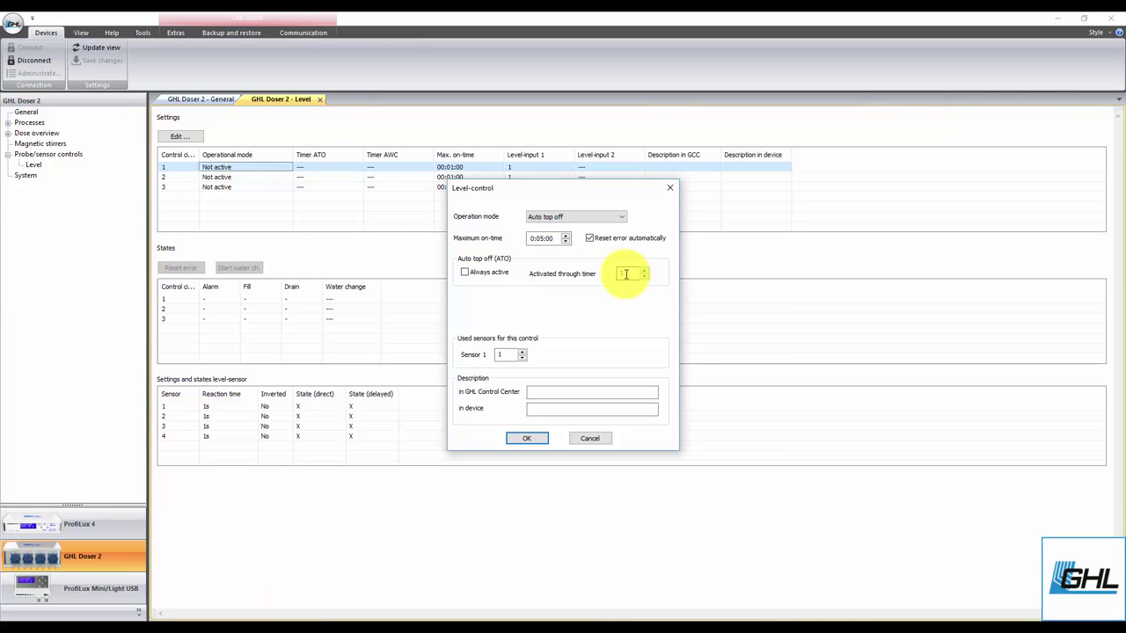
click(465, 273)
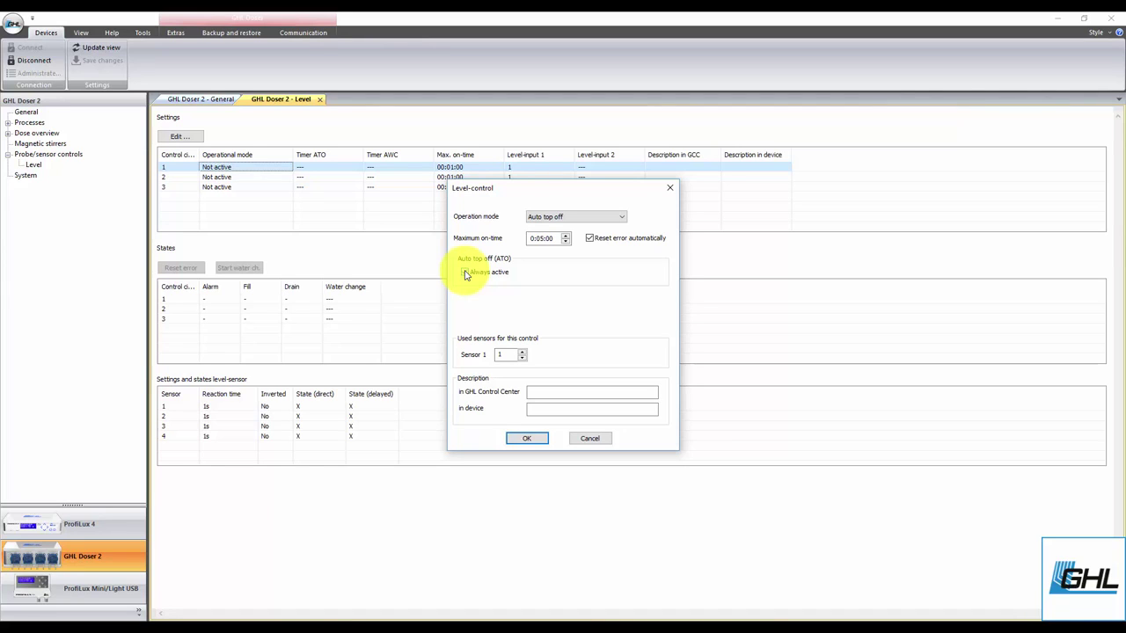
double_click(490, 355)
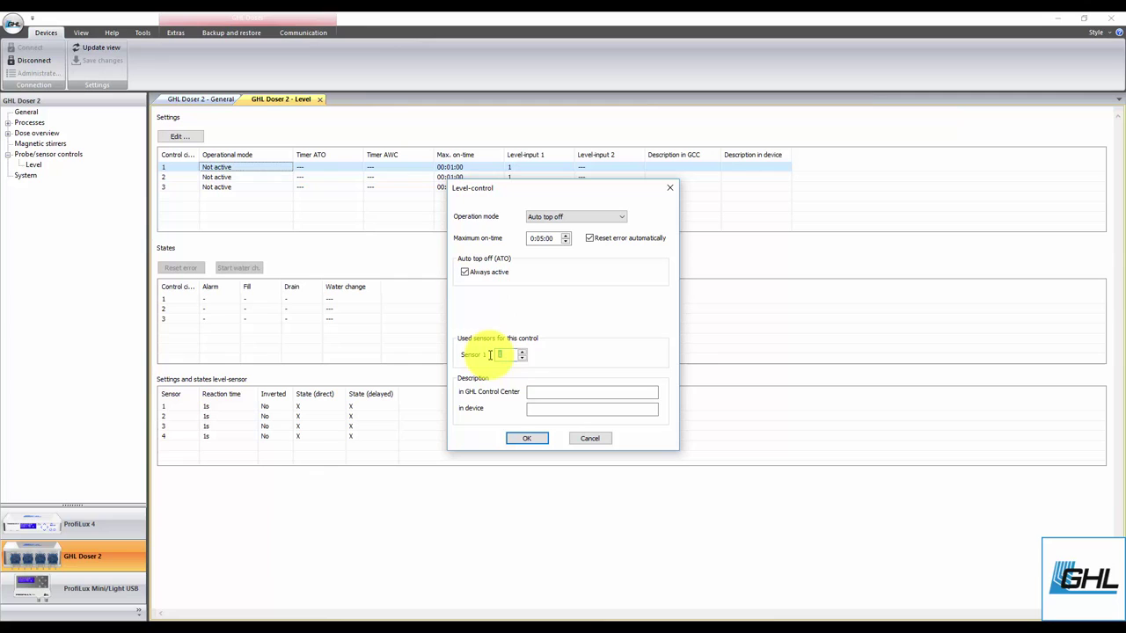
click(549, 408)
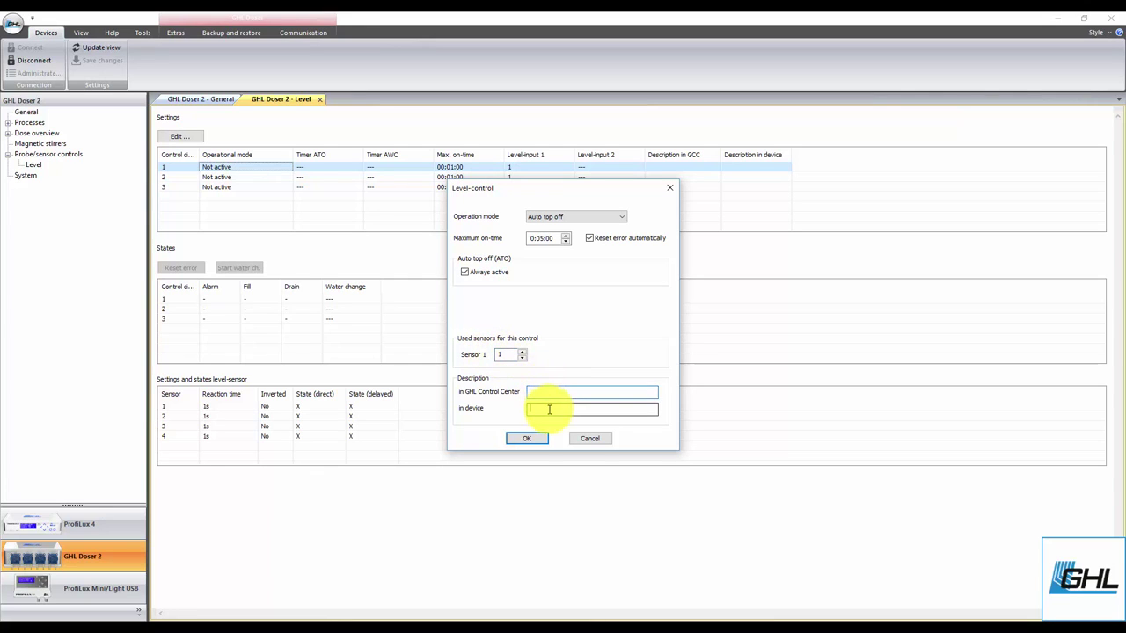
click(534, 437)
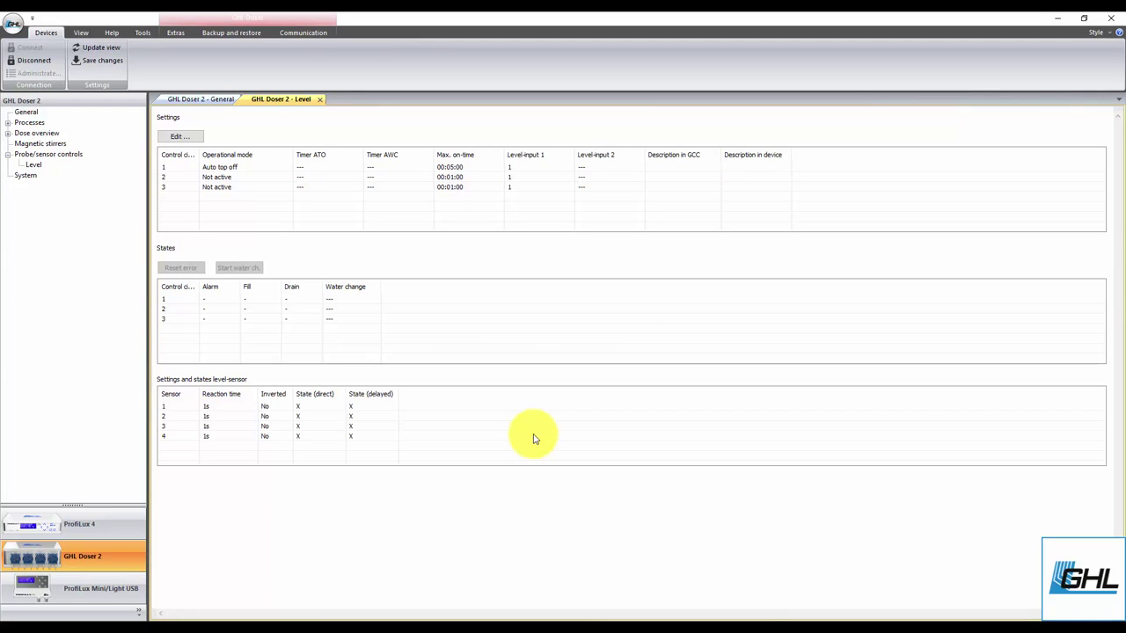
- Select level sensor 1's reaction time entry and save the level control changes
click(265, 409)
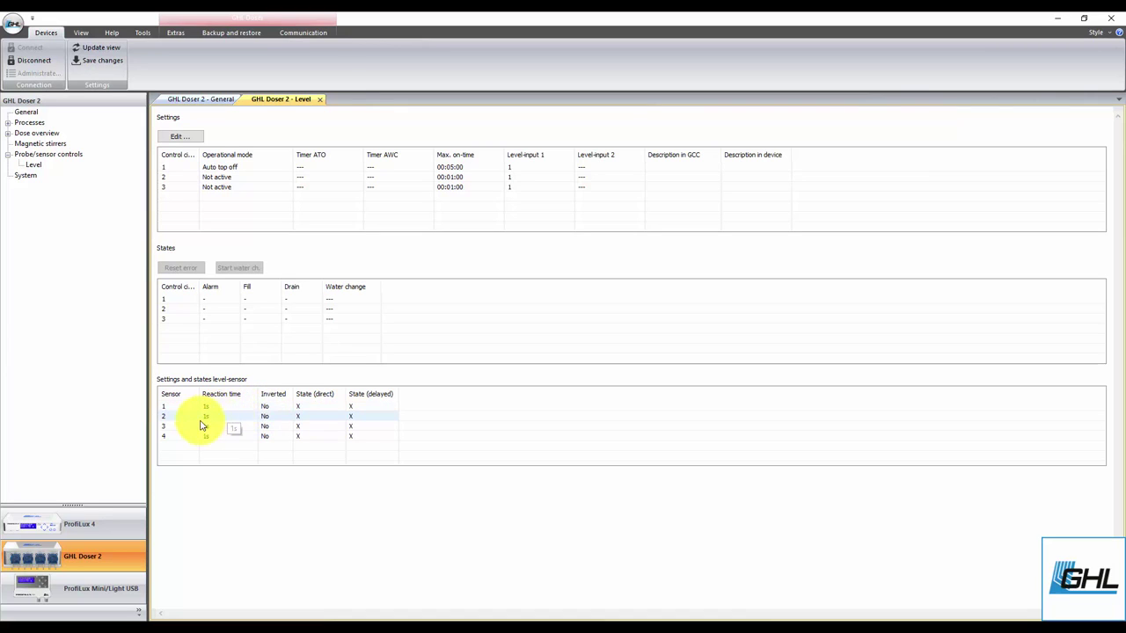
click(222, 409)
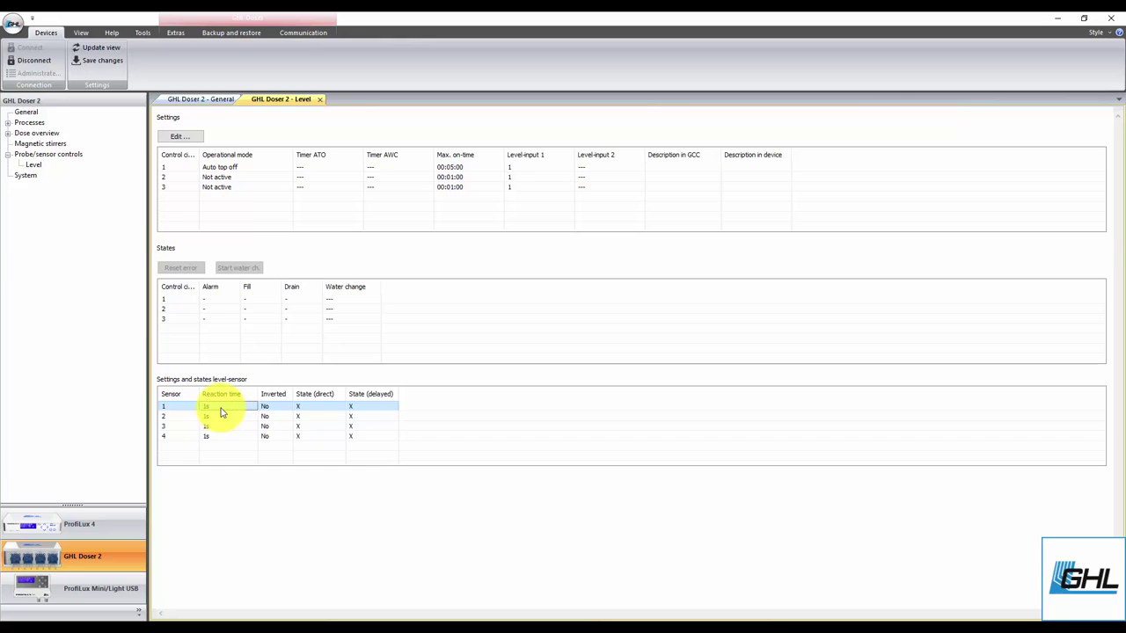
click(221, 408)
click(102, 59)
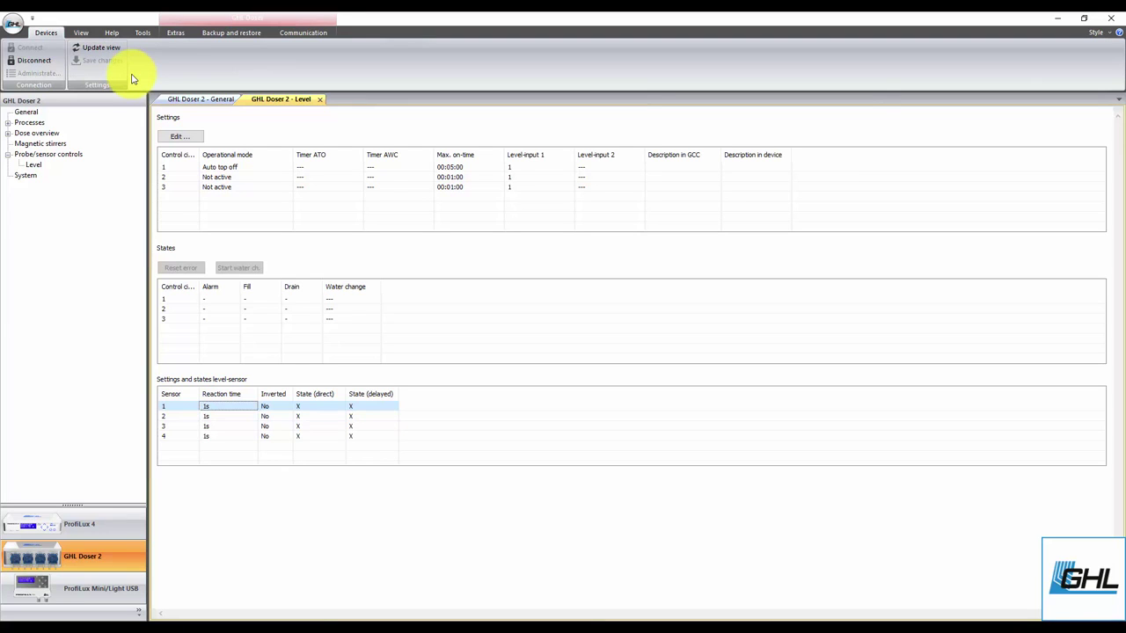
- Open dosing pump 1 from the dose overview and make the pump react to level control
click(8, 133)
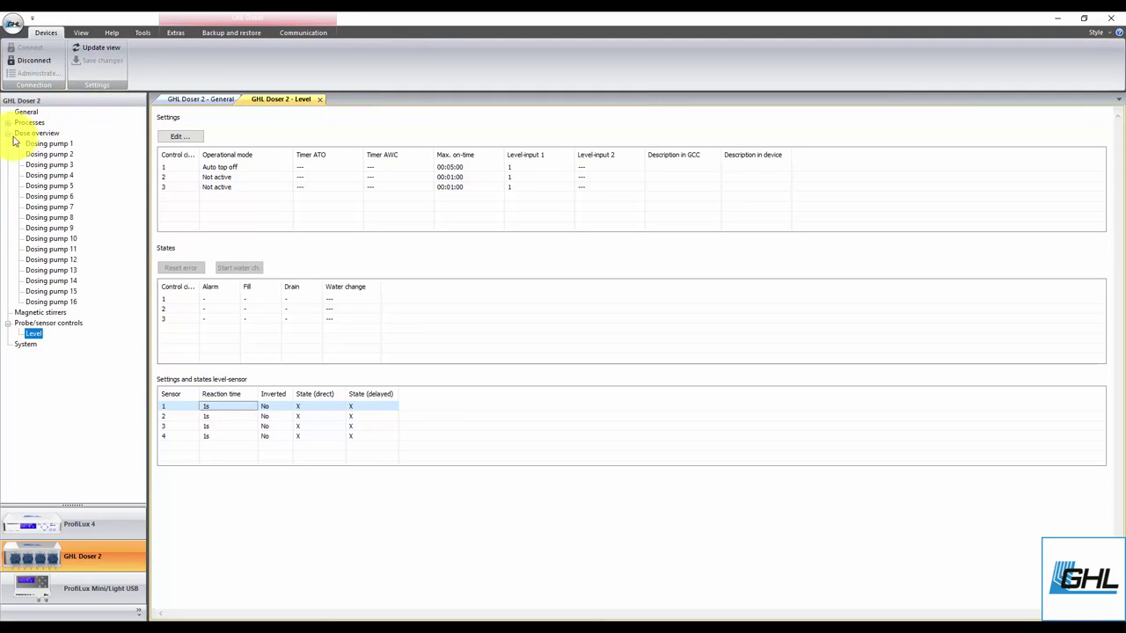
click(36, 144)
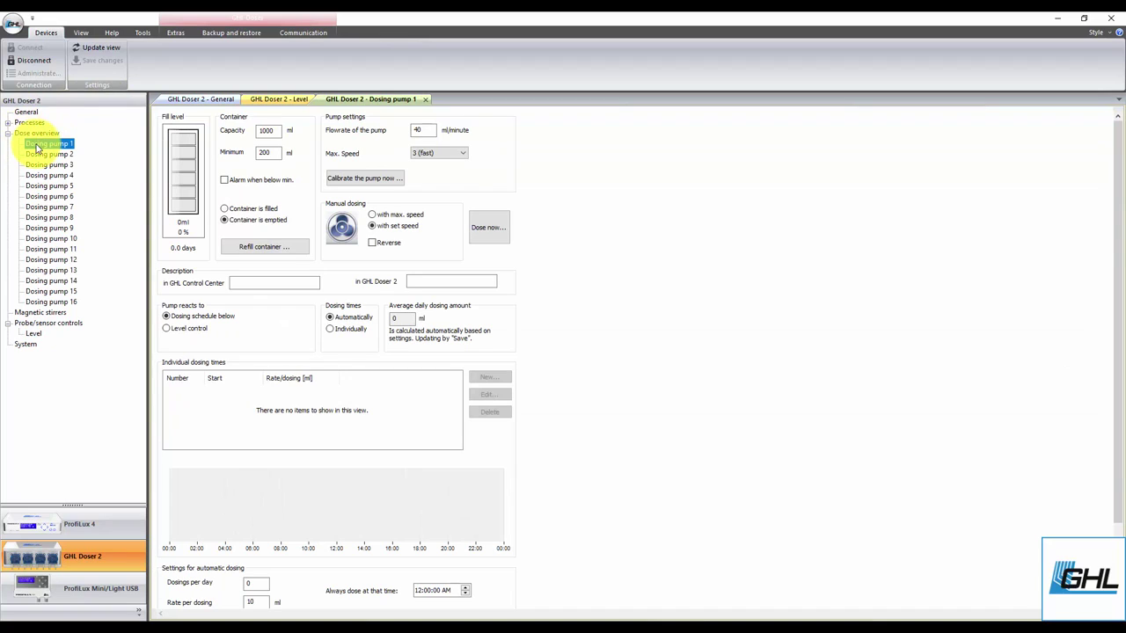
click(187, 329)
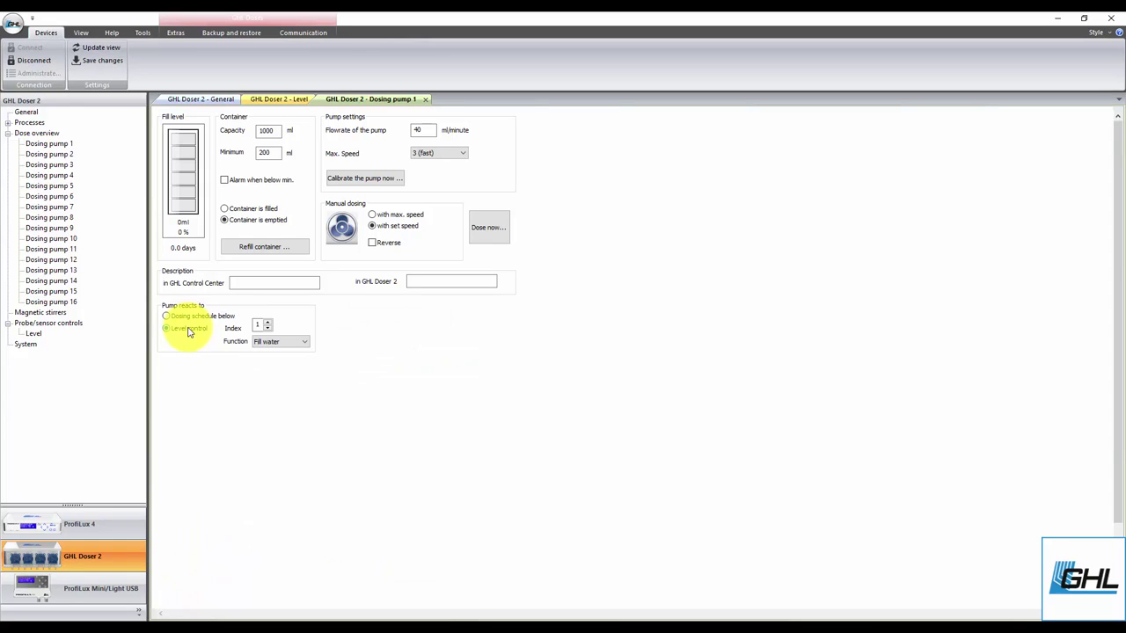
- Place the Level page beside the Dosing pump 1 page and widen its Control circuit column
click(284, 100)
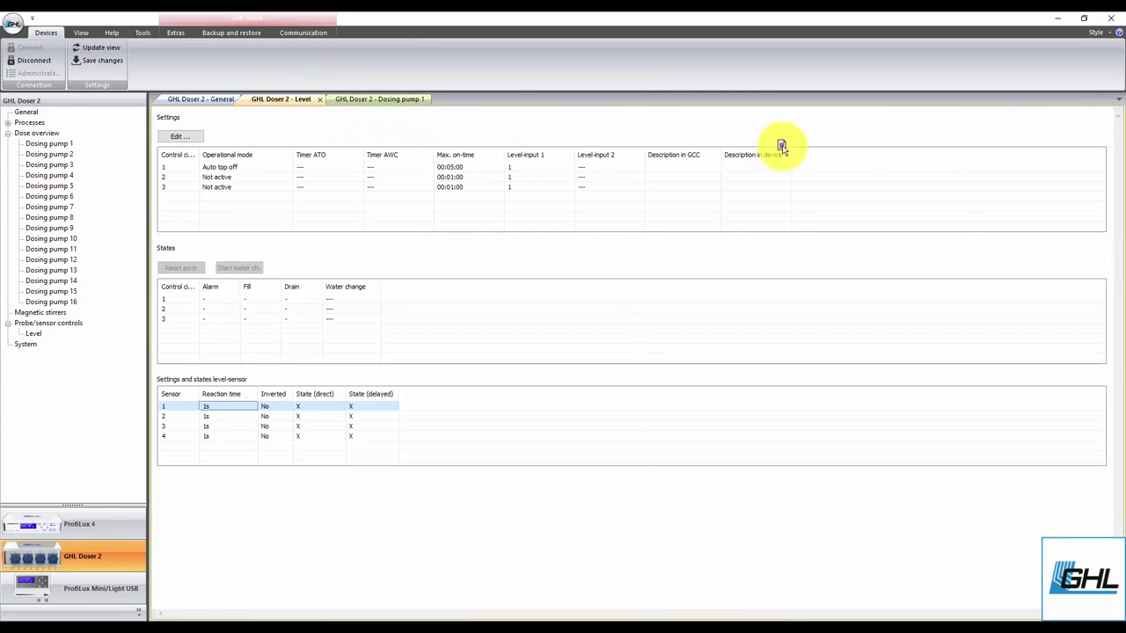
drag(781, 145, 781, 147)
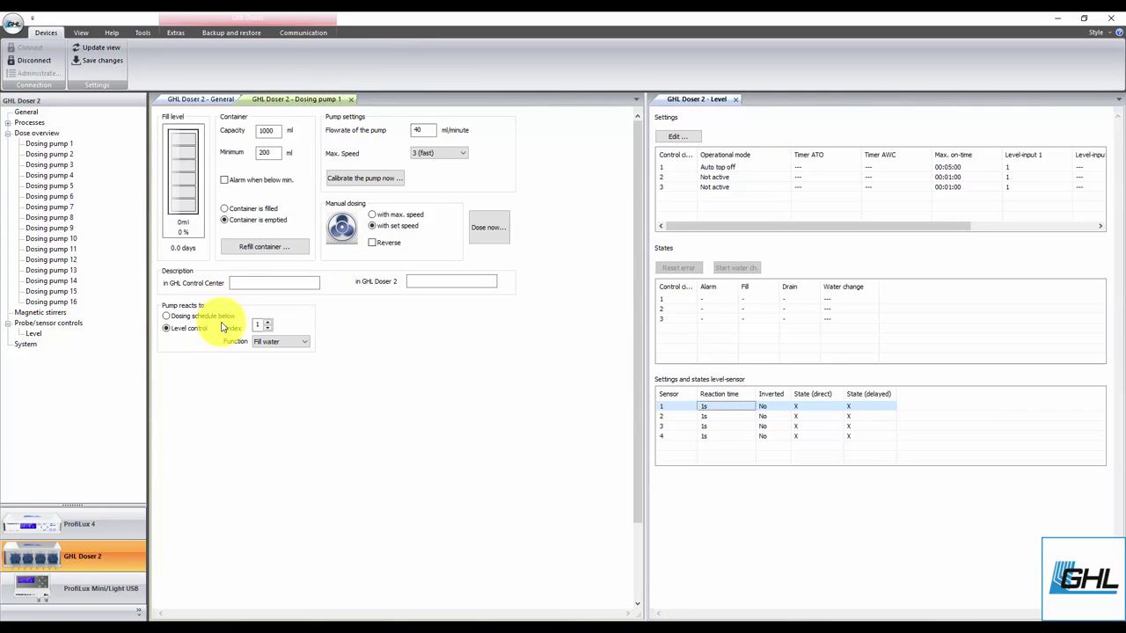
click(730, 168)
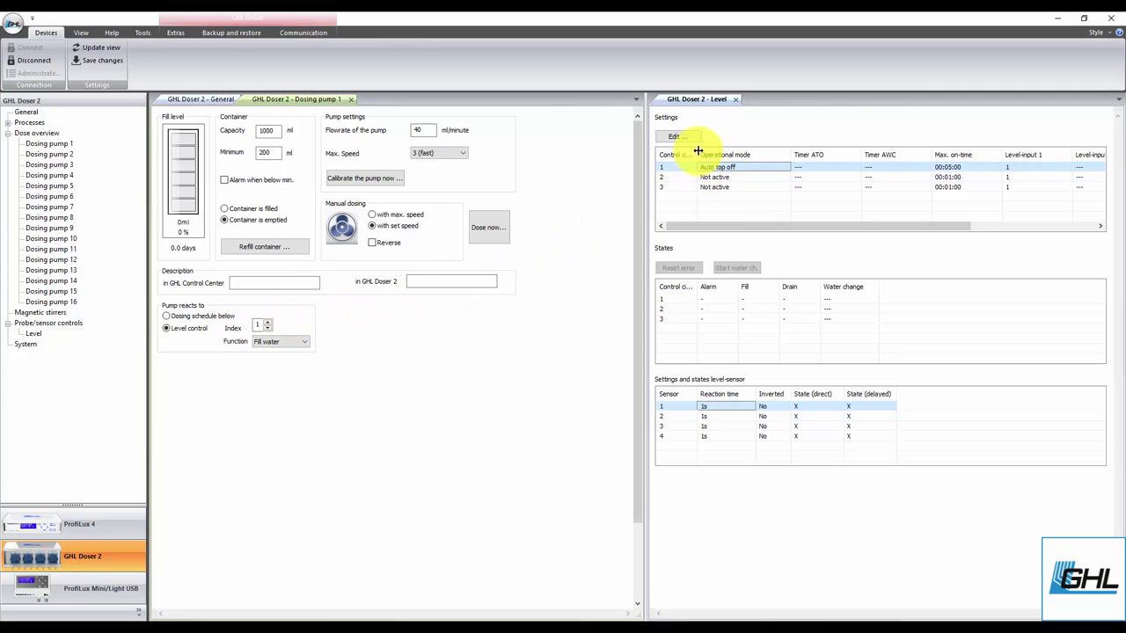
drag(701, 154, 711, 154)
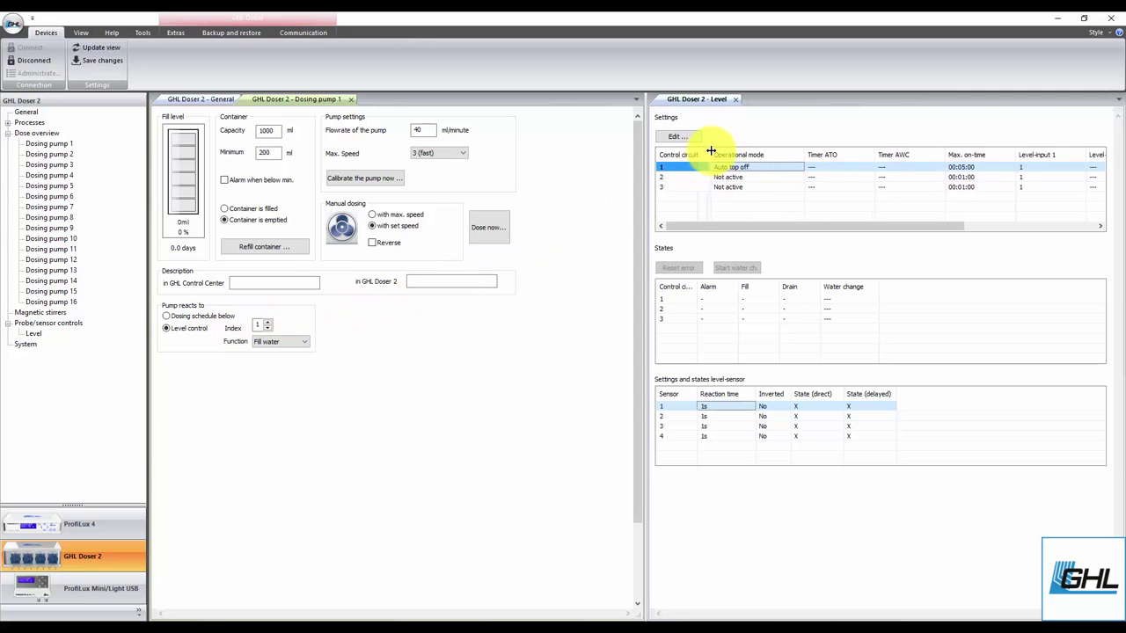
- Set dosing pump 1's level control function to the ATO option of Fill water and save the changes
click(278, 341)
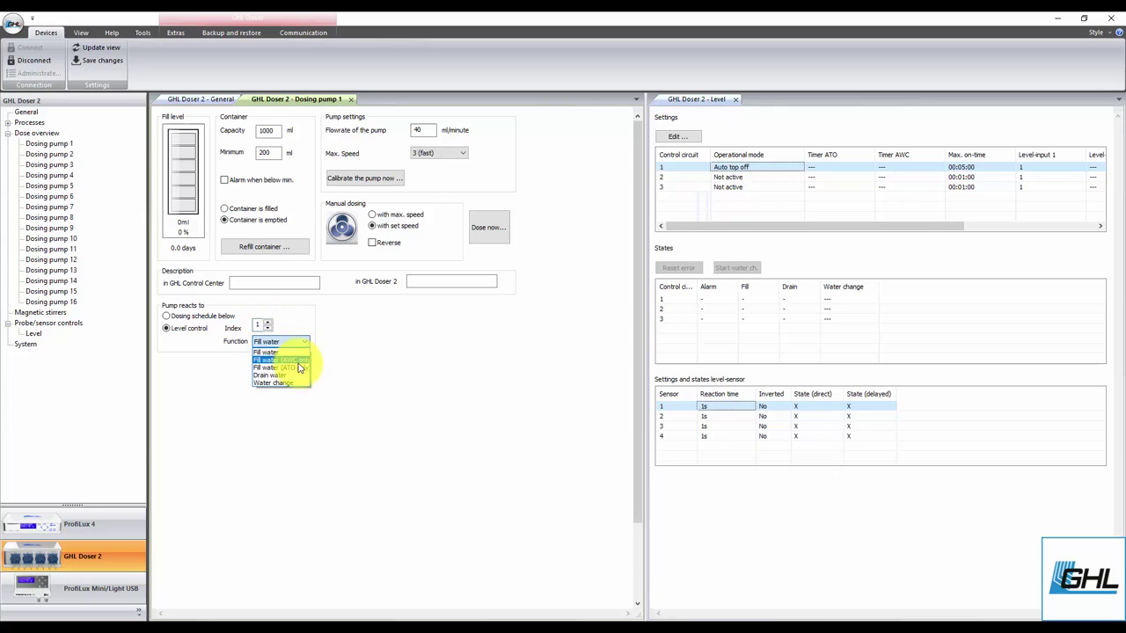
click(298, 367)
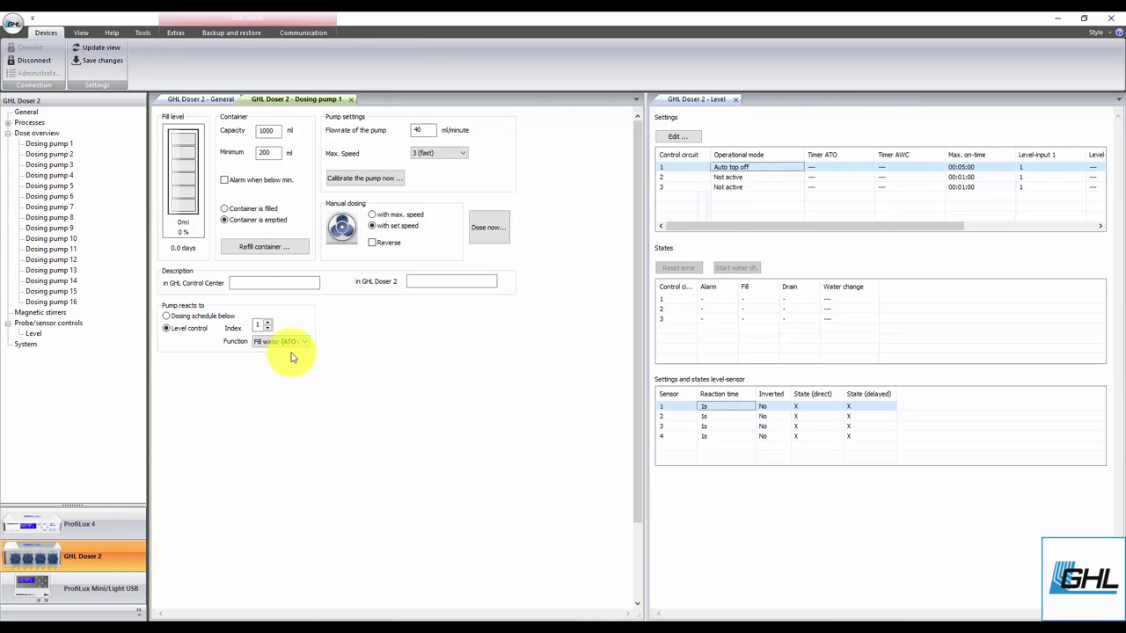
click(102, 62)
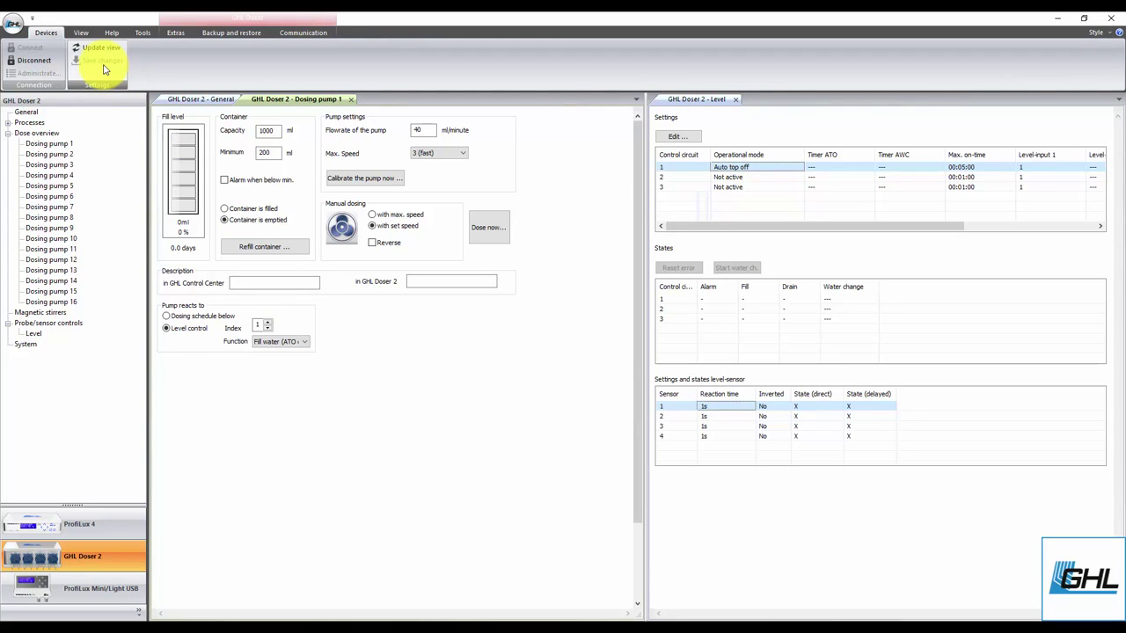
- Keep dosing pump 1's container capacity at 1000 ml and enable the alarm when below minimum
double_click(255, 131)
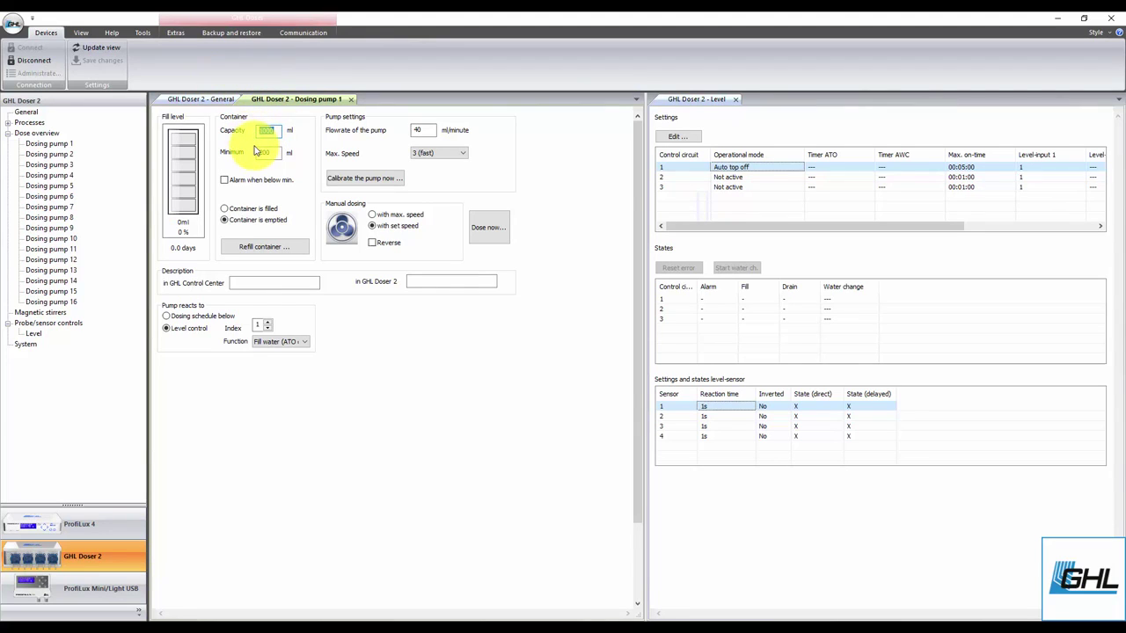
key(Return)
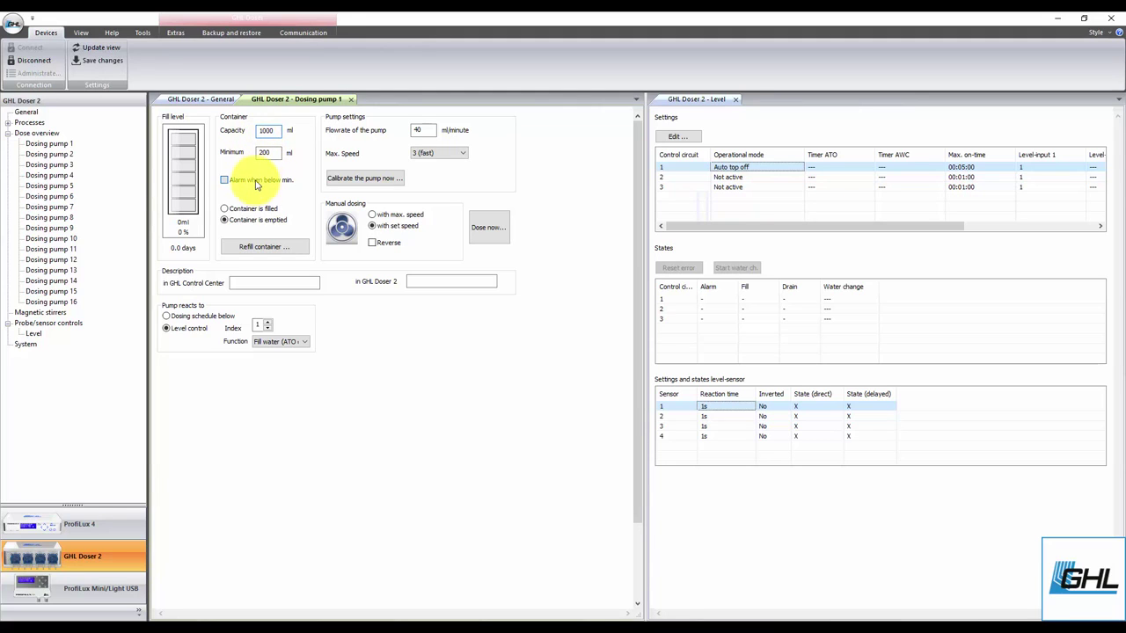
click(284, 180)
click(225, 182)
- Refill dosing pump 1's container with 1000 ml and save the pump settings
click(261, 249)
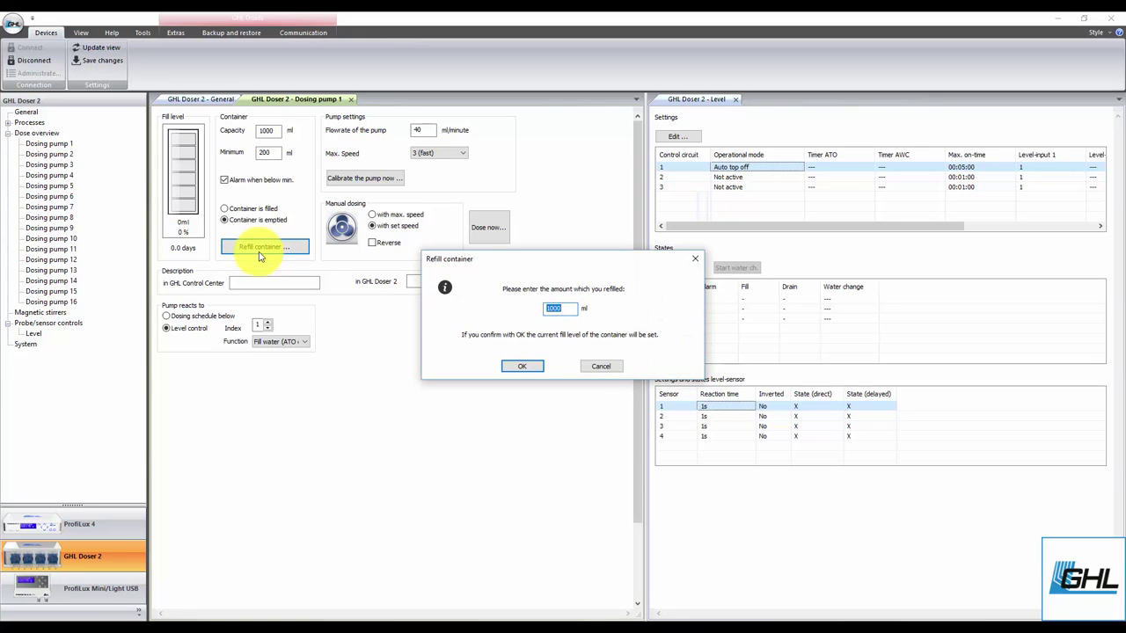
click(515, 372)
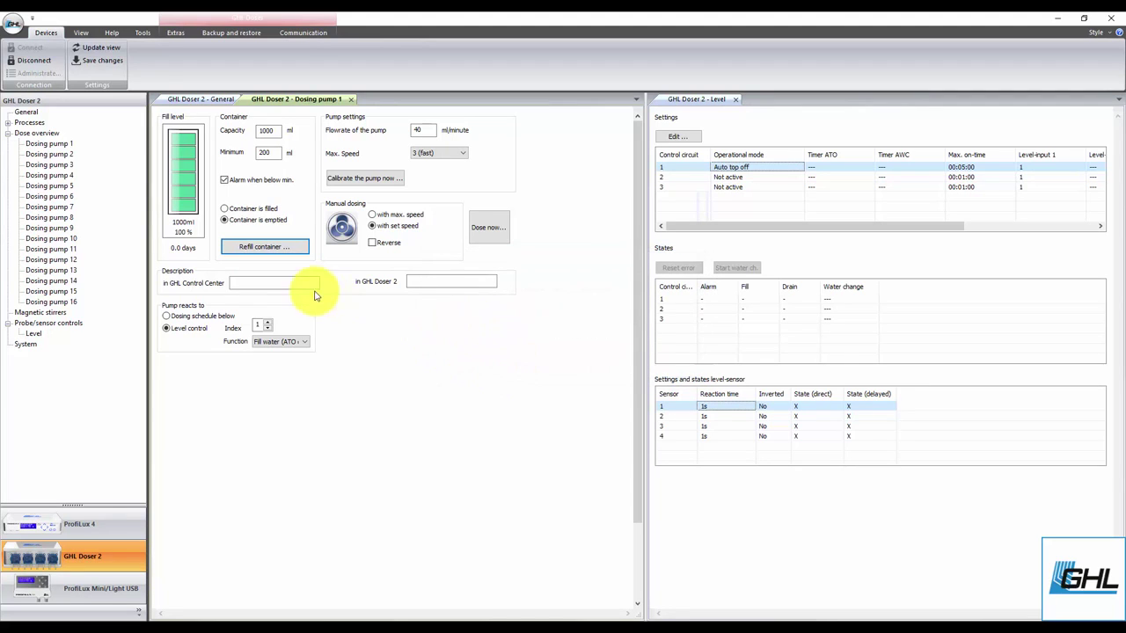
click(417, 280)
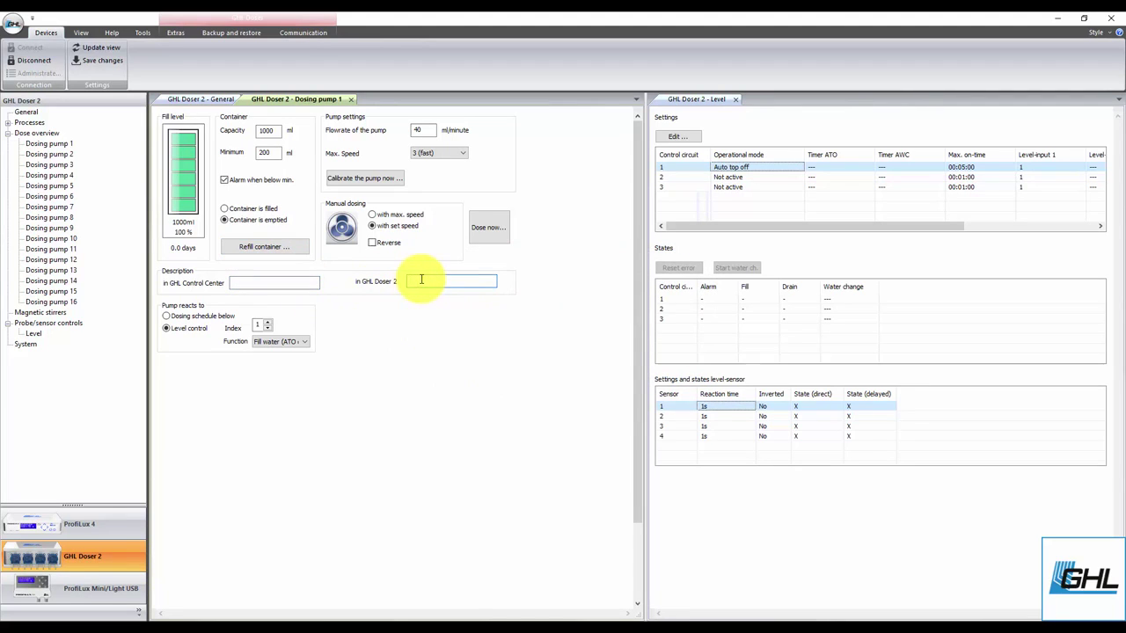
click(102, 61)
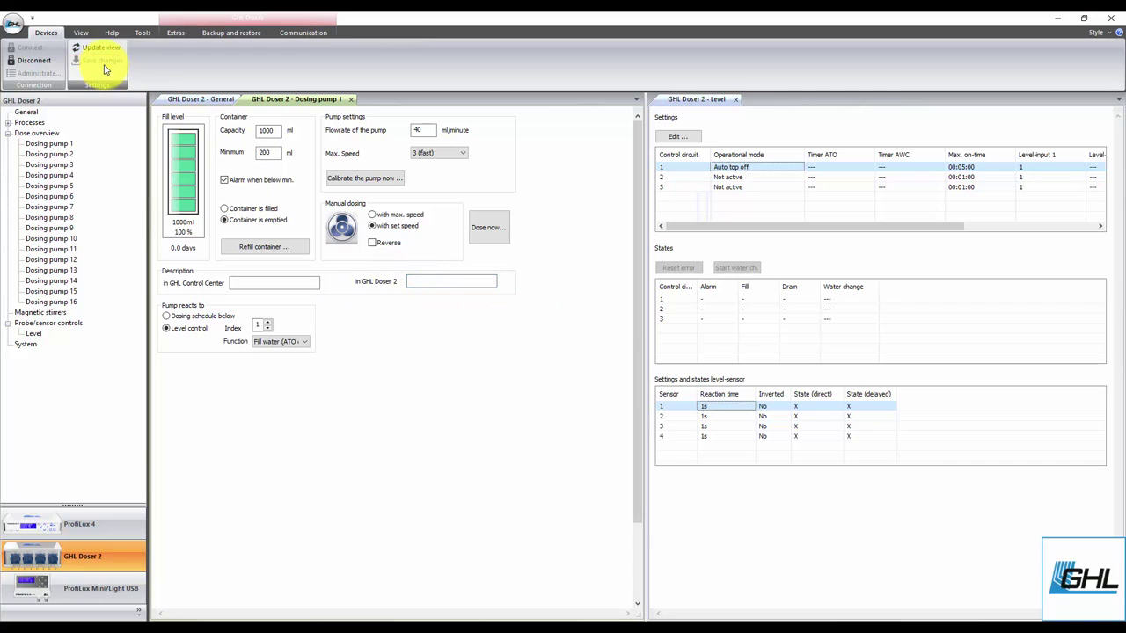